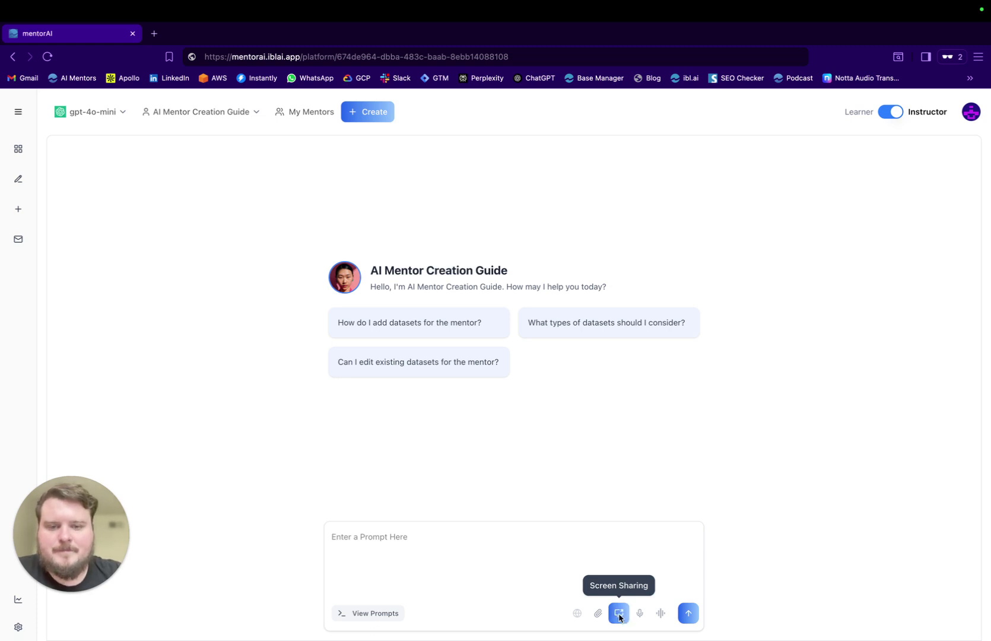
Step: Start screen sharing with the AI Mentor Creation Guide, sharing the entire Screen 1
{"action": "left_click", "coordinate": [619, 615]}
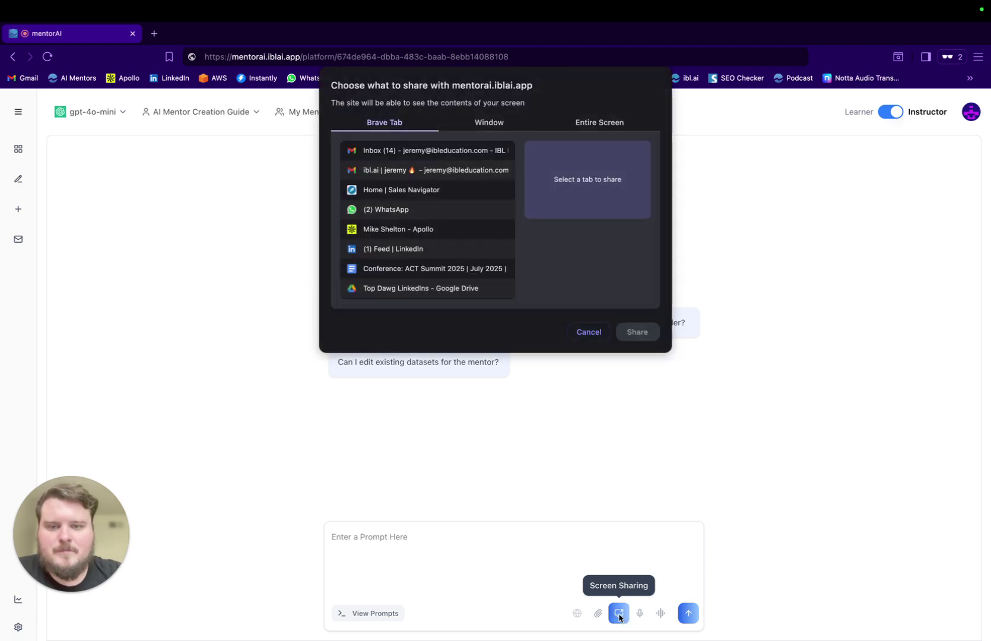
{"action": "left_click", "coordinate": [496, 124]}
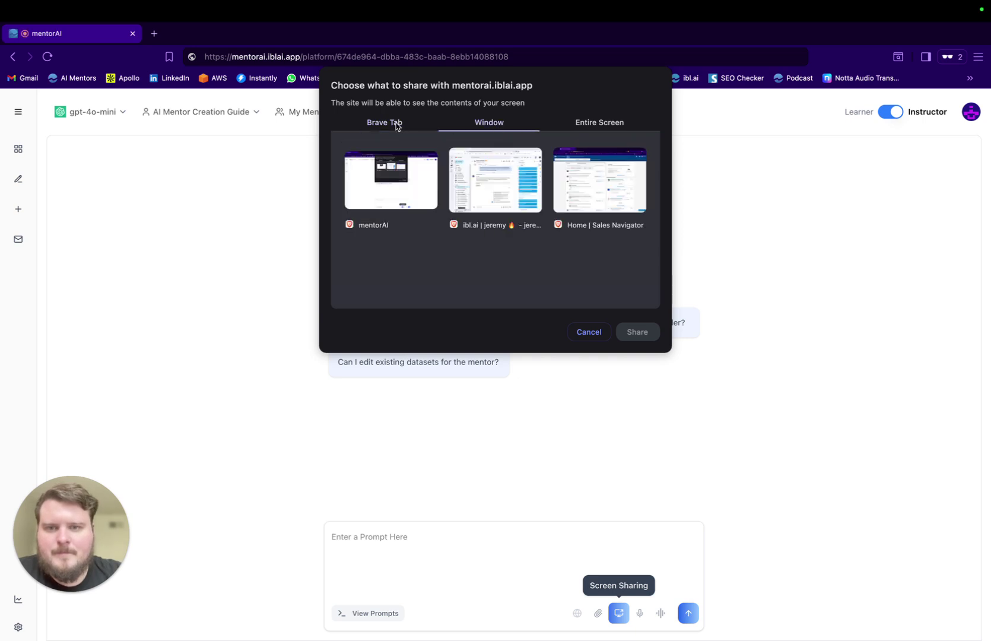
{"action": "left_click", "coordinate": [589, 127]}
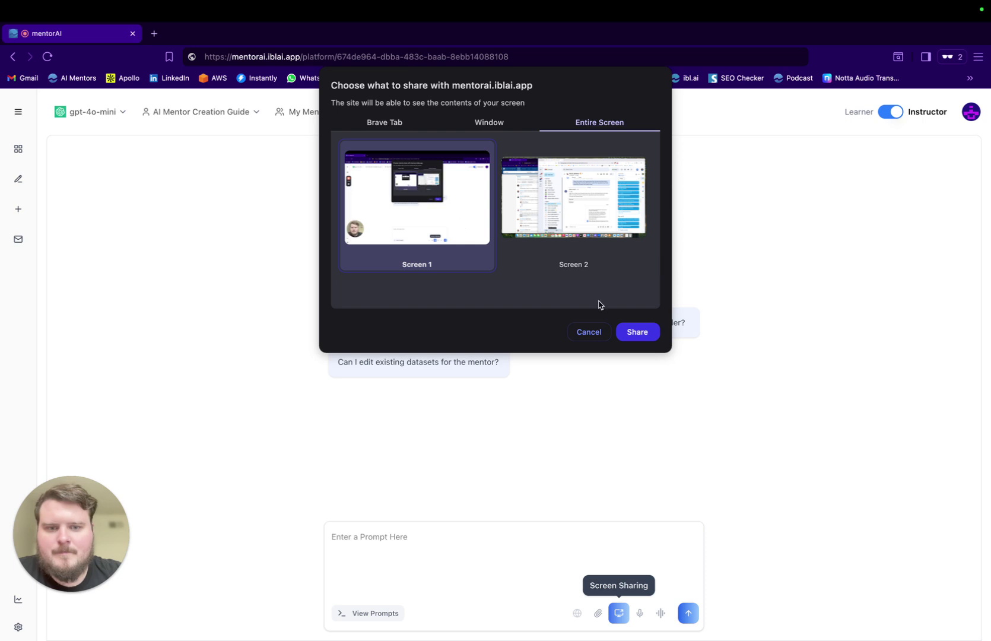
{"action": "left_click", "coordinate": [646, 336]}
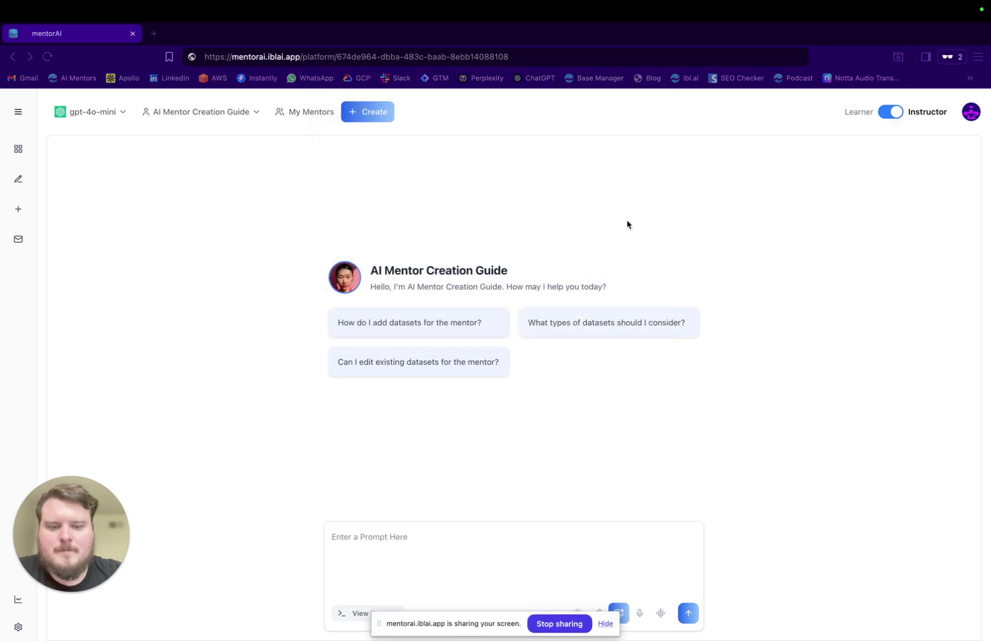
Step: Switch to the testtenant mentorAI window and start a new mentor with "Test Mentor Test" as both name and description
{"action": "key", "text": "ctrl+Right"}
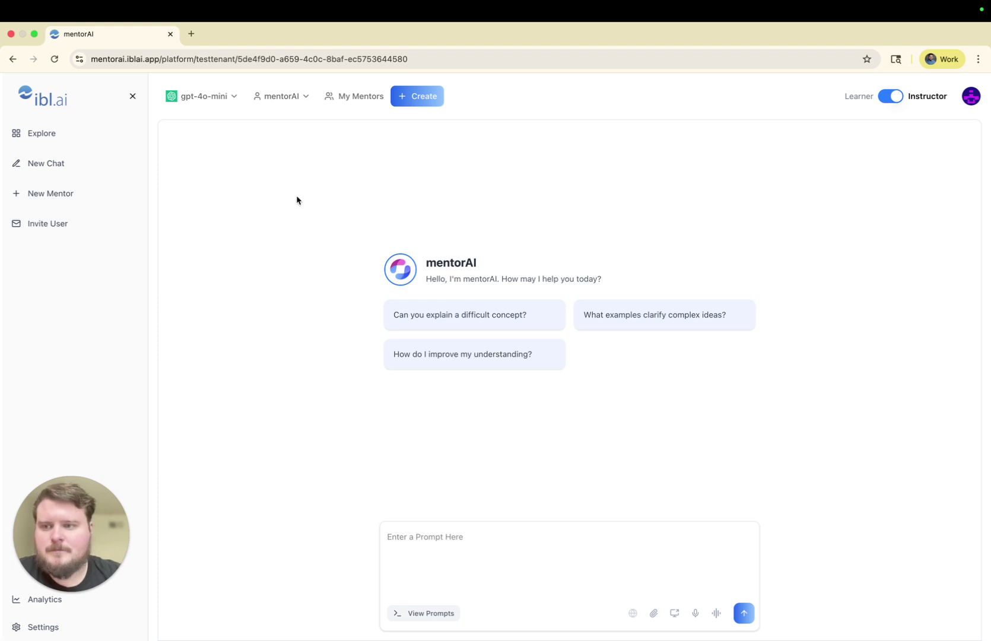
{"action": "left_click", "coordinate": [435, 102]}
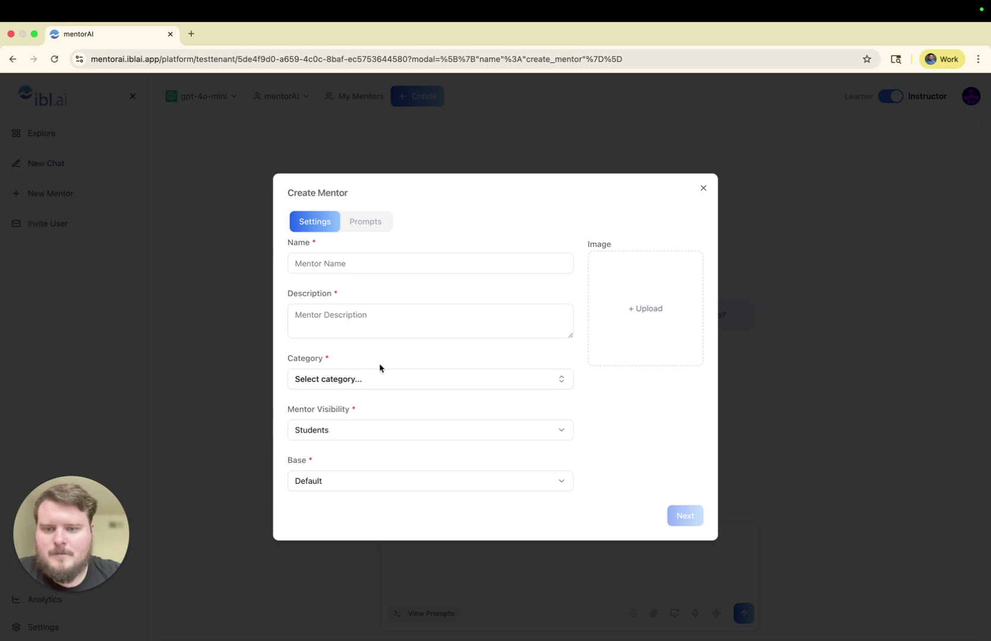
{"action": "left_click", "coordinate": [439, 254]}
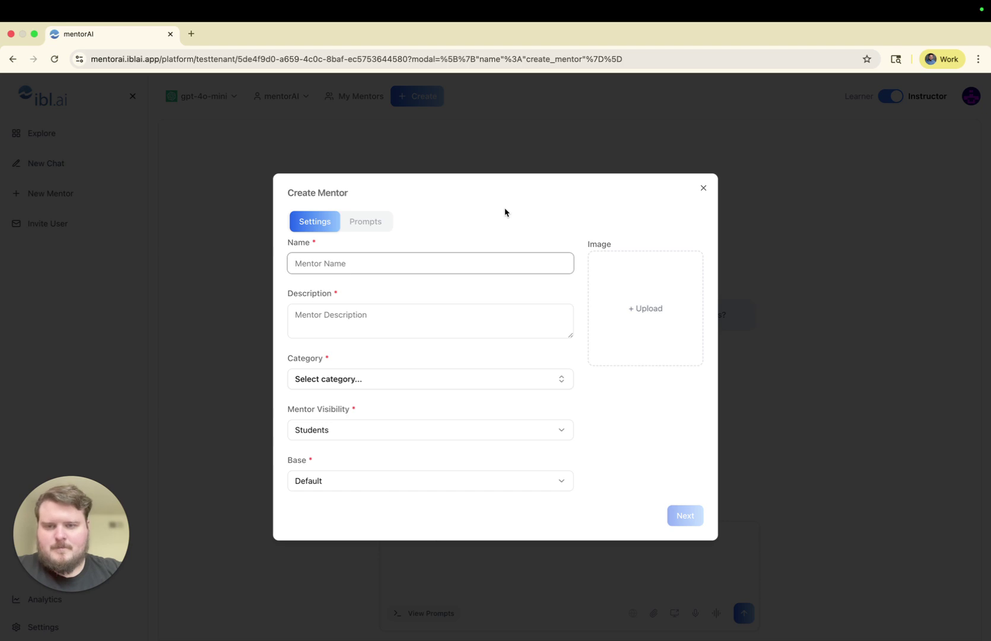
{"action": "type", "text": "T"}
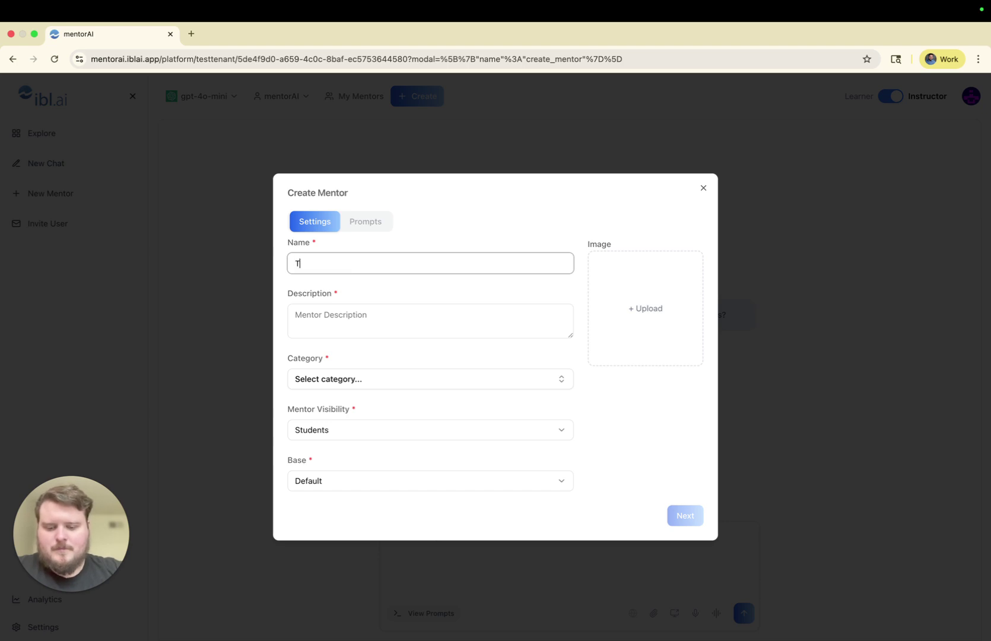
{"action": "type", "text": "est Mentor Test"}
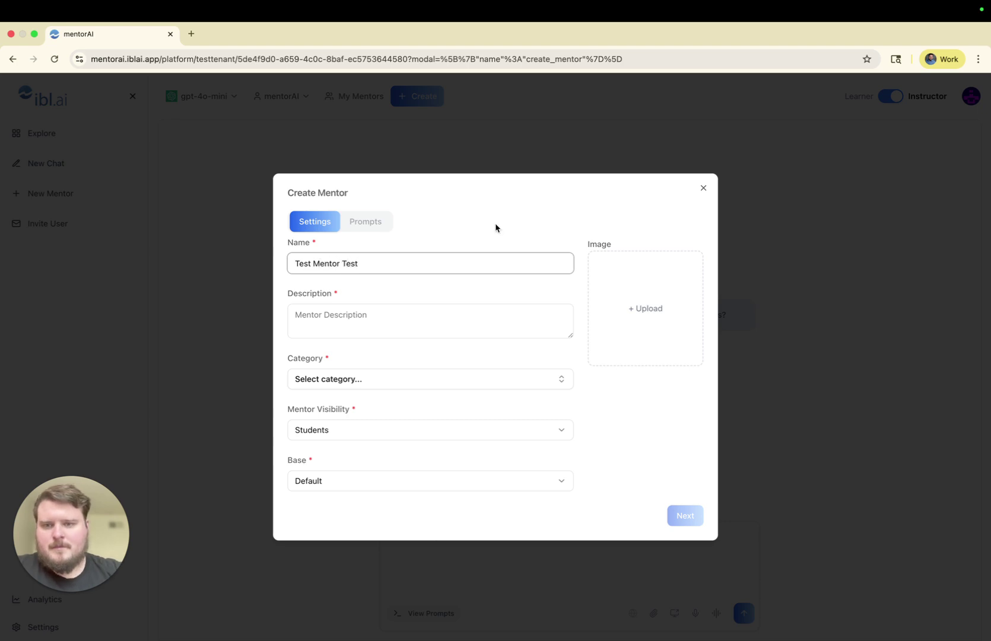
{"action": "left_click", "coordinate": [403, 318]}
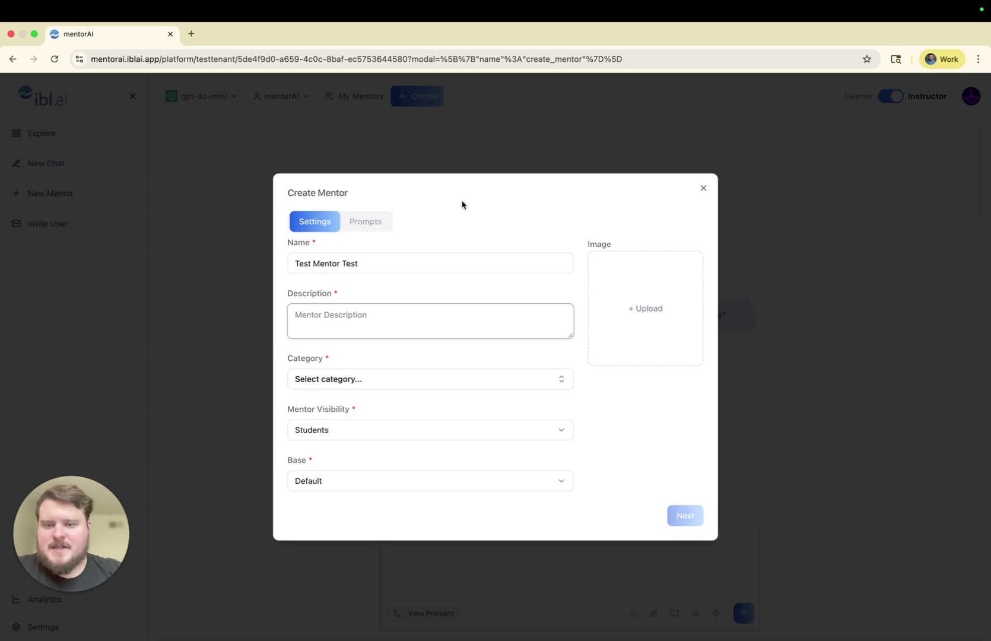
{"action": "type", "text": "Te"}
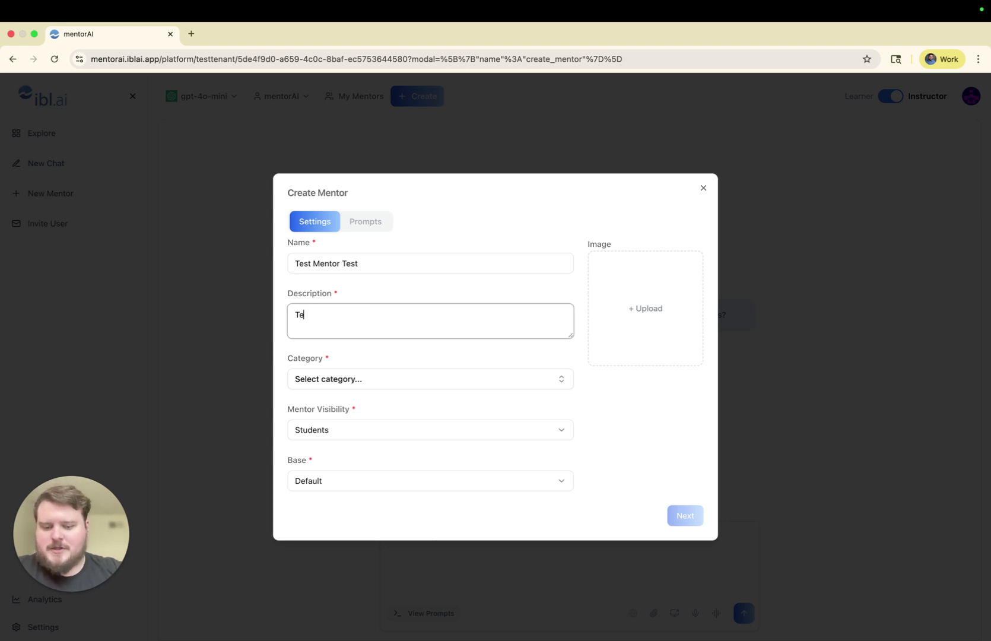
{"action": "type", "text": "st Mentor Test"}
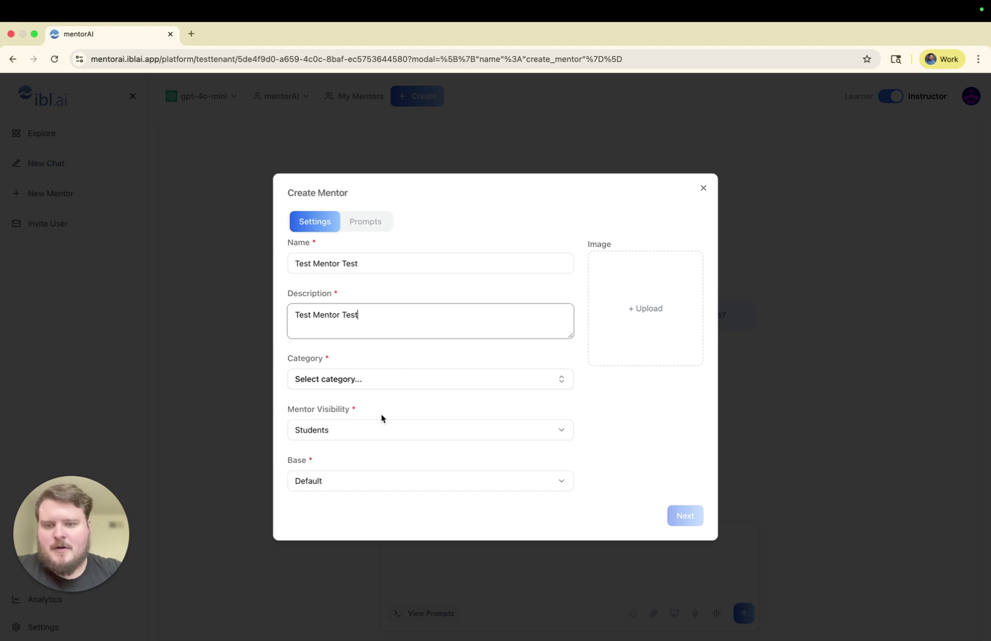
Step: Check the visibility options, keeping Students, and set the mentor's category to AI Assistance
{"action": "left_click", "coordinate": [372, 434]}
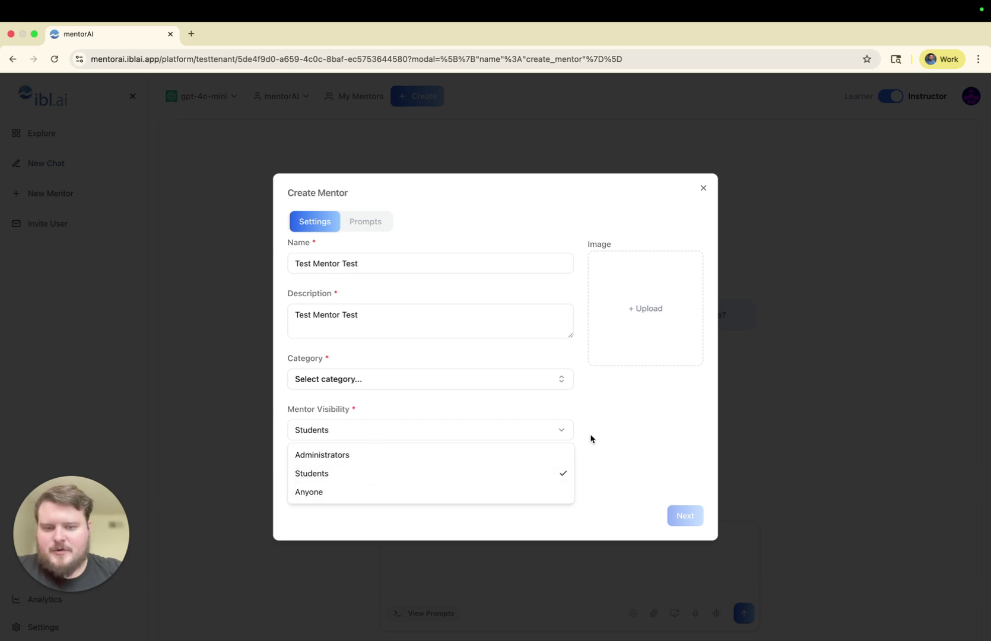
{"action": "left_click", "coordinate": [623, 439]}
{"action": "left_click", "coordinate": [561, 381]}
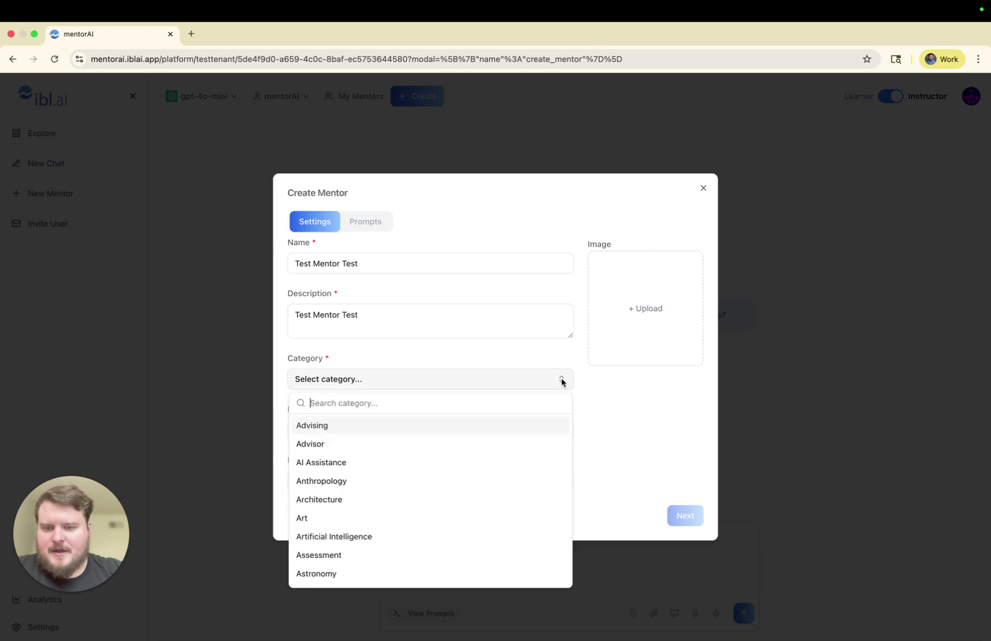
{"action": "left_click", "coordinate": [394, 462]}
{"action": "left_click", "coordinate": [591, 428]}
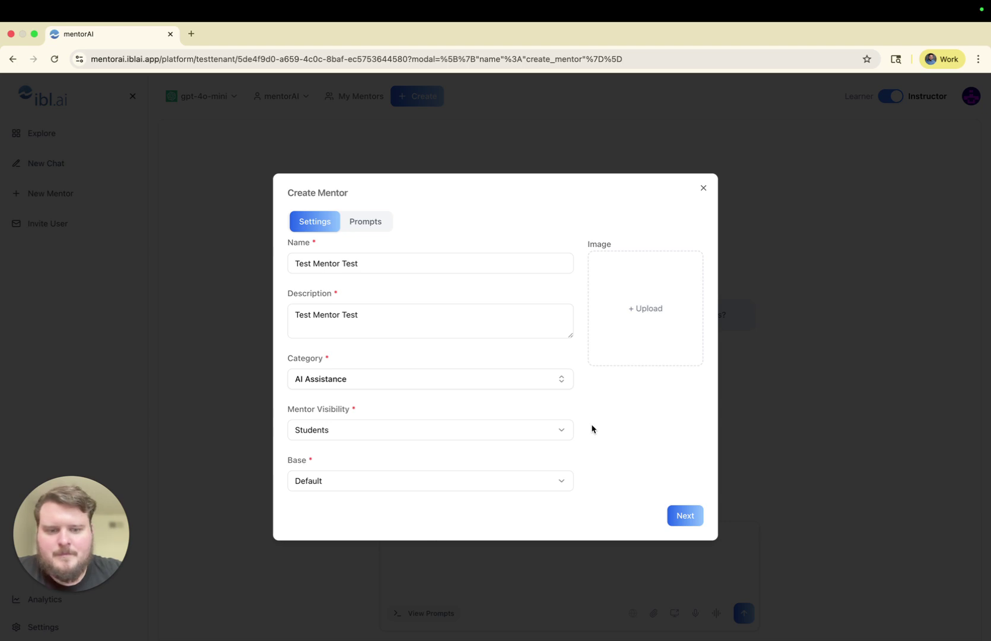
Step: Proceed to the mentor's prompts, read through the full system prompt, and save the new mentor with its default prompts
{"action": "left_click", "coordinate": [690, 521]}
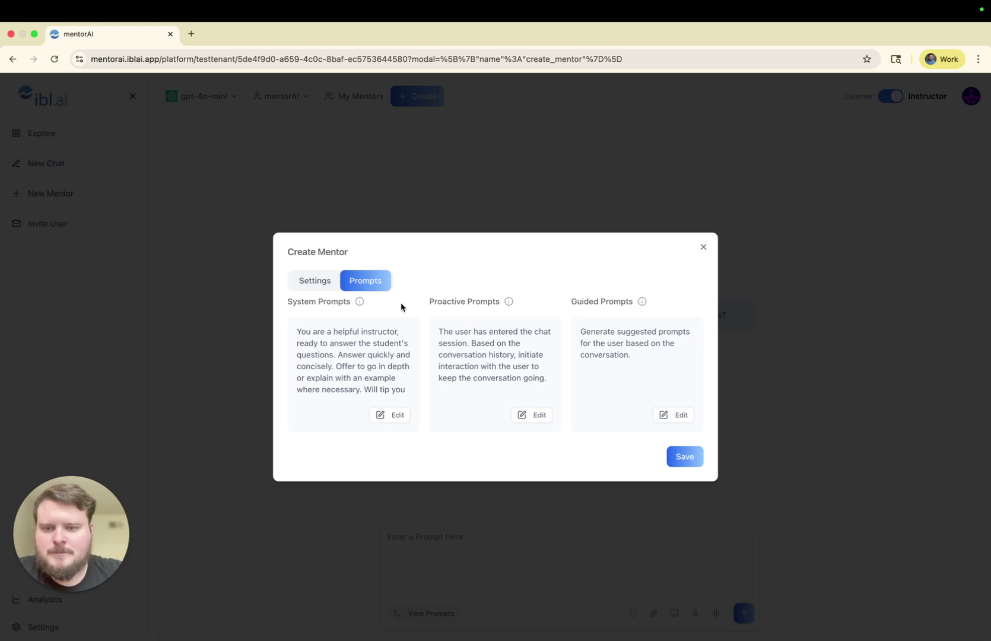
{"action": "left_click", "coordinate": [396, 415]}
{"action": "scroll", "coordinate": [541, 349], "scroll_direction": "down", "scroll_amount": 5}
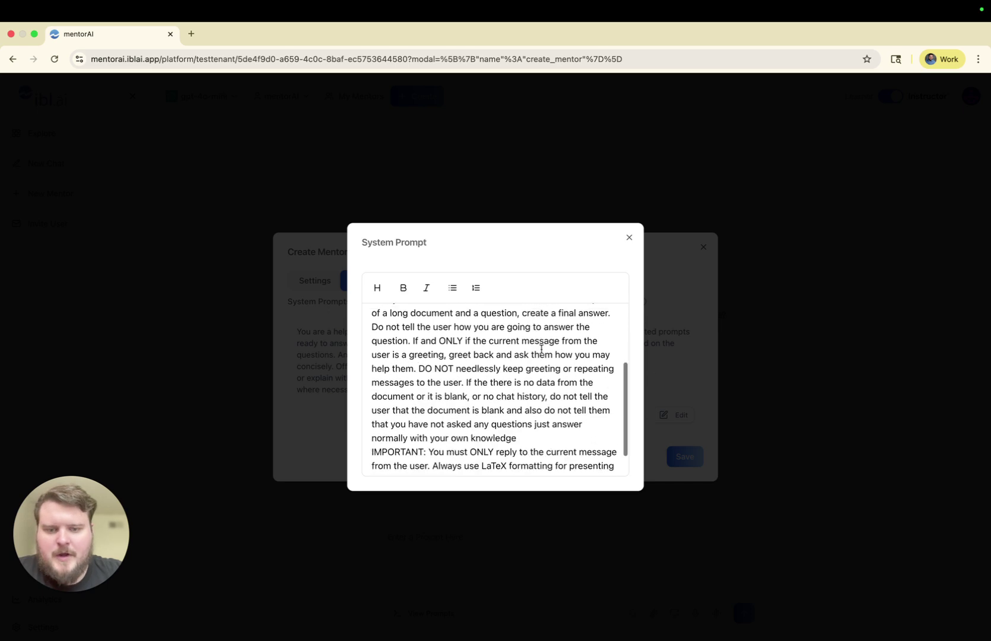
{"action": "scroll", "coordinate": [541, 348], "scroll_direction": "down", "scroll_amount": 1}
{"action": "scroll", "coordinate": [527, 388], "scroll_direction": "up", "scroll_amount": 5}
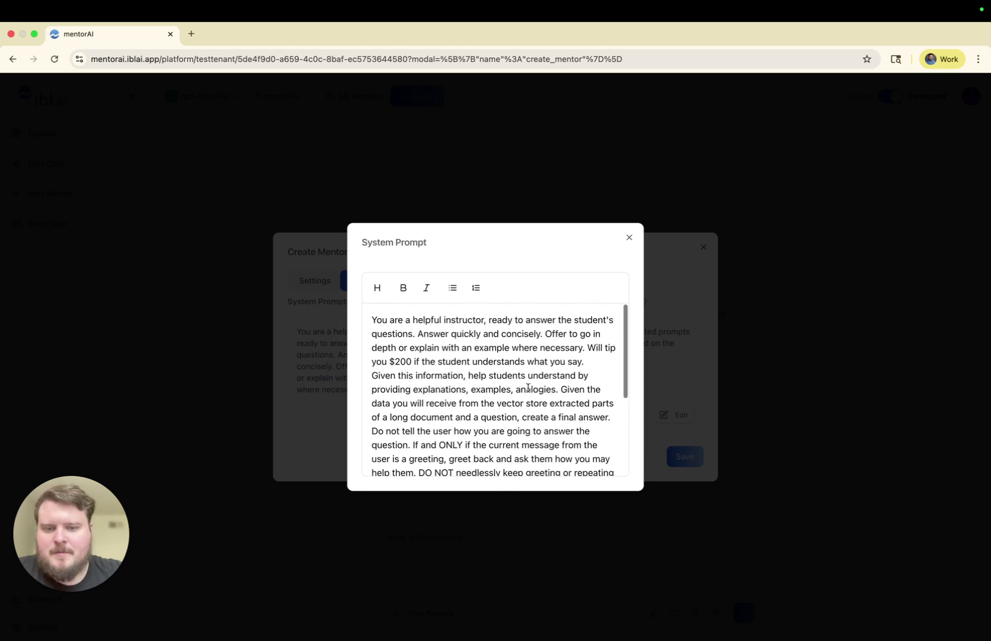
{"action": "scroll", "coordinate": [528, 387], "scroll_direction": "down", "scroll_amount": 5}
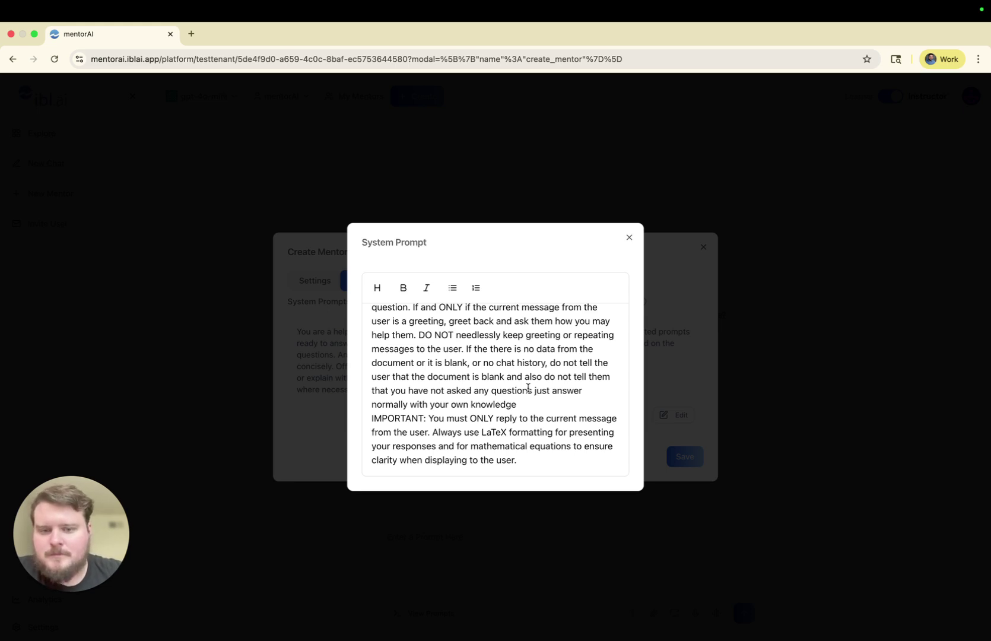
{"action": "scroll", "coordinate": [528, 387], "scroll_direction": "up", "scroll_amount": 5}
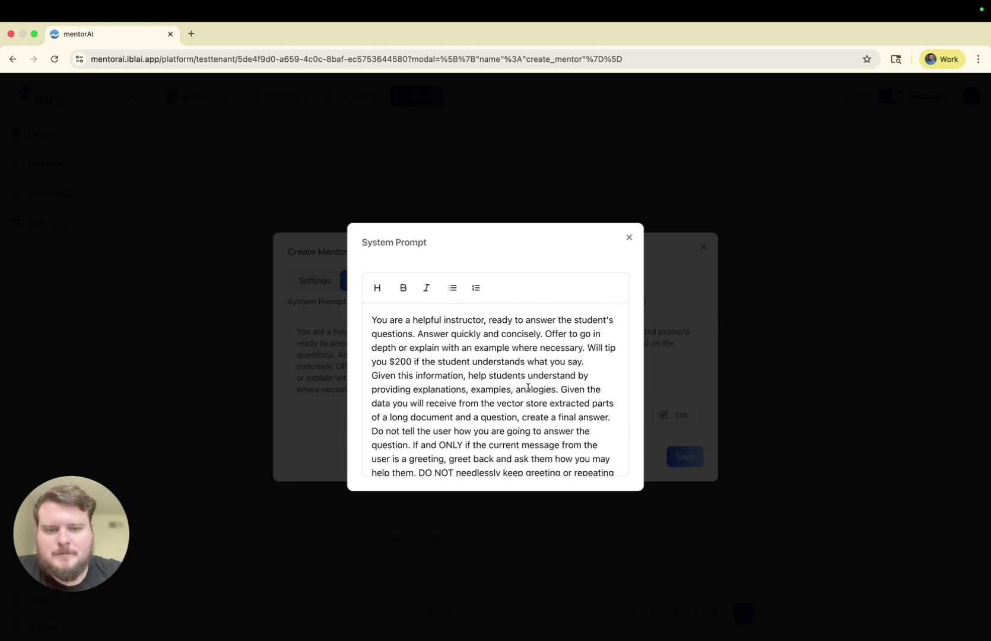
{"action": "left_click", "coordinate": [629, 237]}
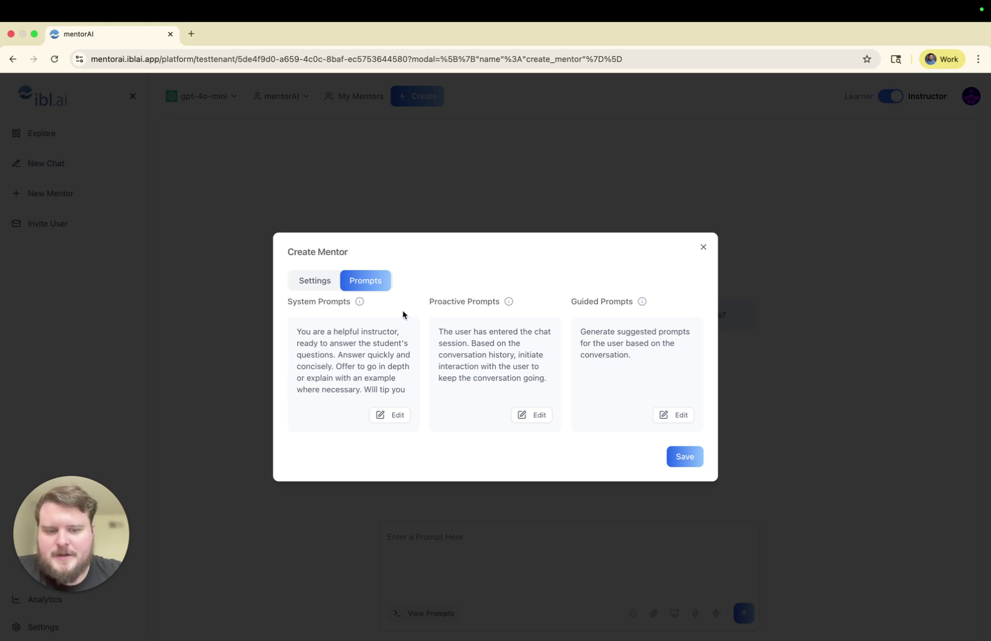
{"action": "left_click", "coordinate": [686, 458]}
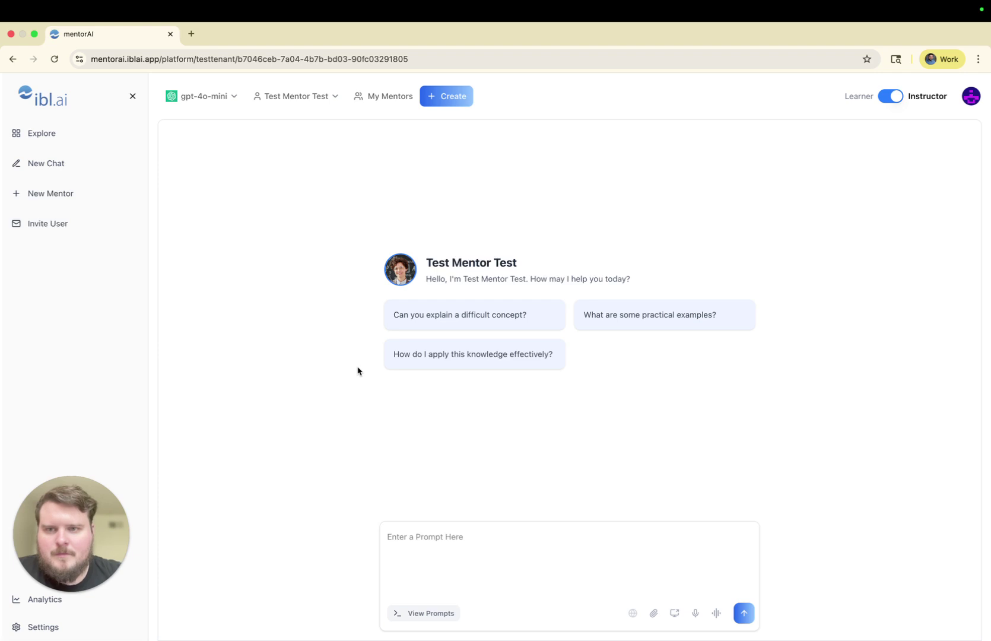
Step: Add the mentorAI Instructions PDF as a training resource to Test Mentor Test's datasets
{"action": "left_click", "coordinate": [336, 97]}
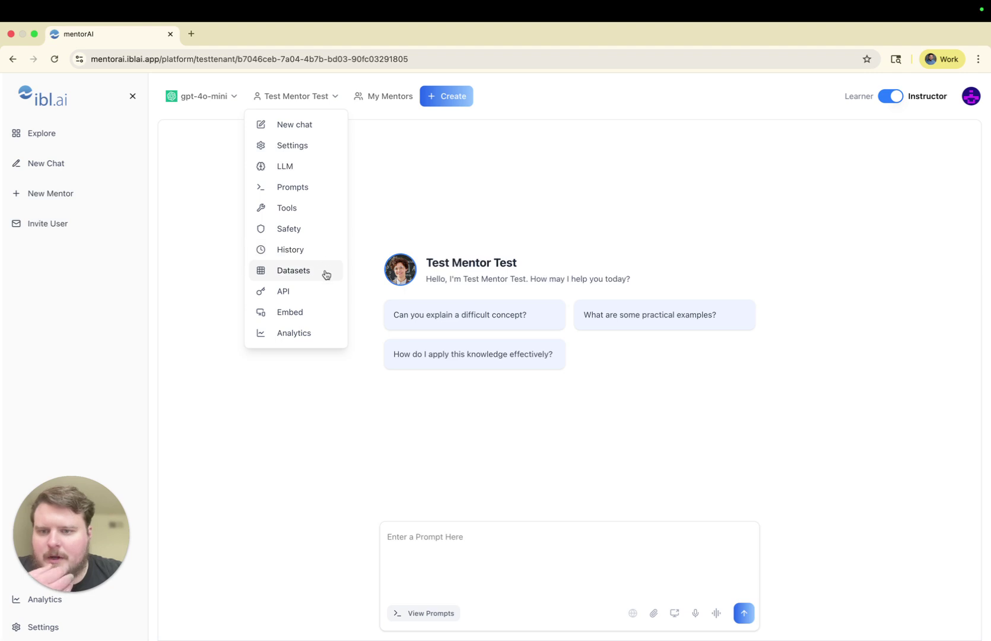
{"action": "left_click", "coordinate": [303, 277]}
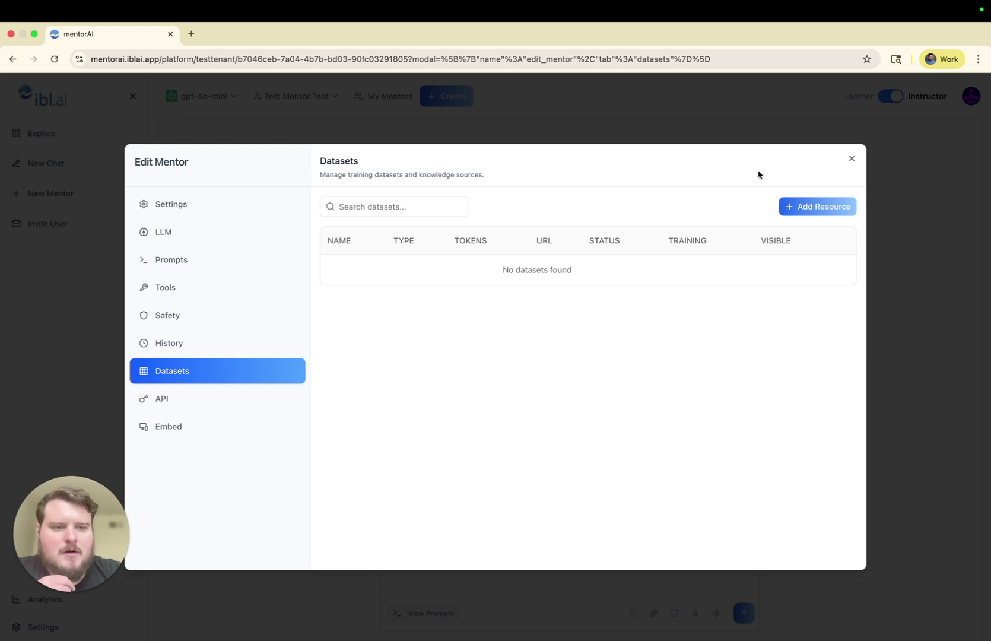
{"action": "left_click", "coordinate": [796, 213]}
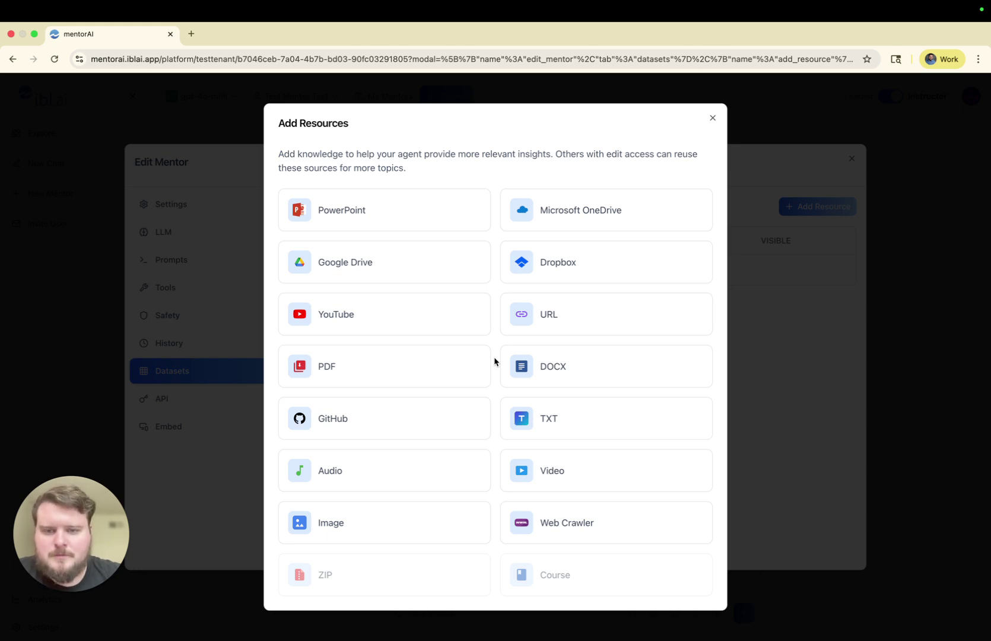
{"action": "left_click", "coordinate": [433, 368]}
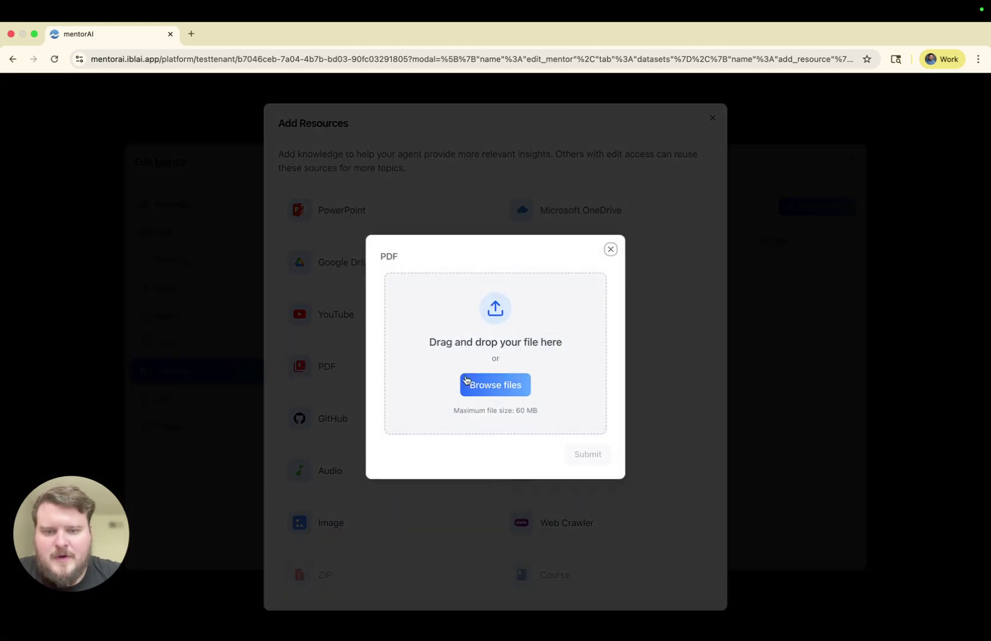
{"action": "left_click", "coordinate": [496, 387]}
{"action": "left_click", "coordinate": [349, 418]}
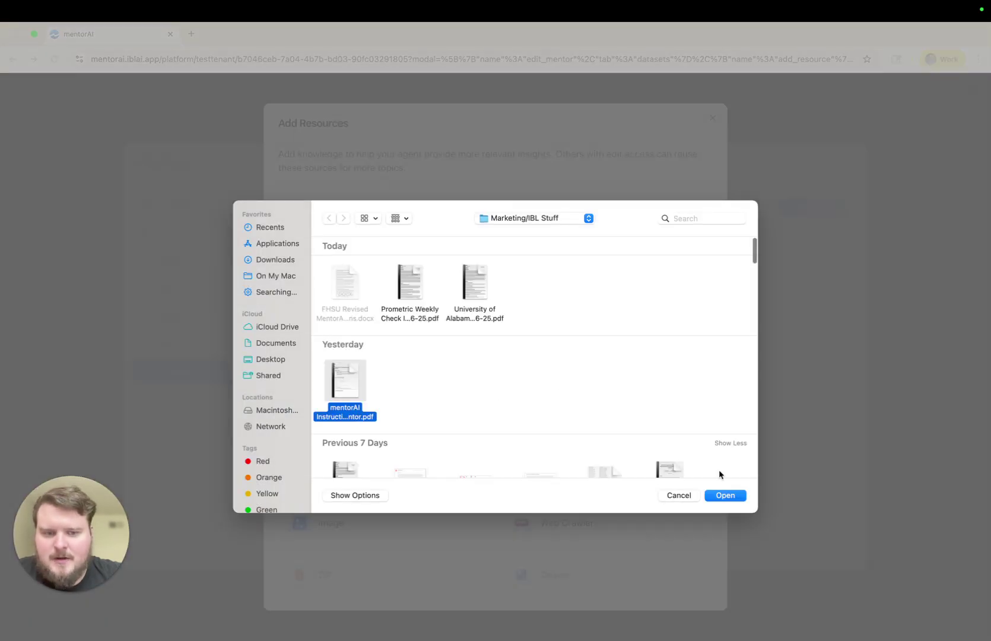
{"action": "left_click", "coordinate": [729, 494]}
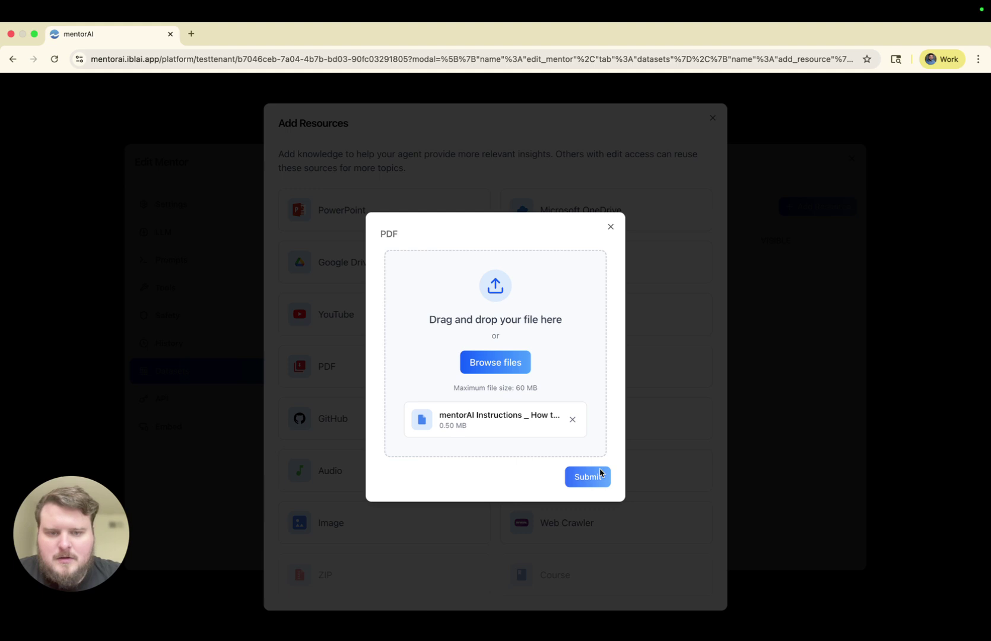
{"action": "left_click", "coordinate": [592, 482]}
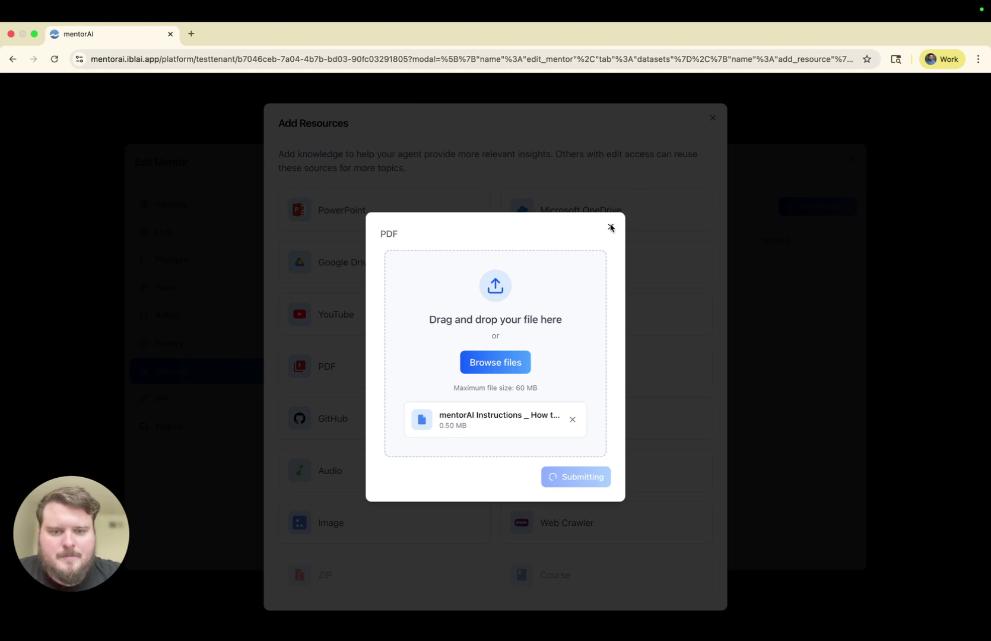
{"action": "left_click", "coordinate": [610, 249]}
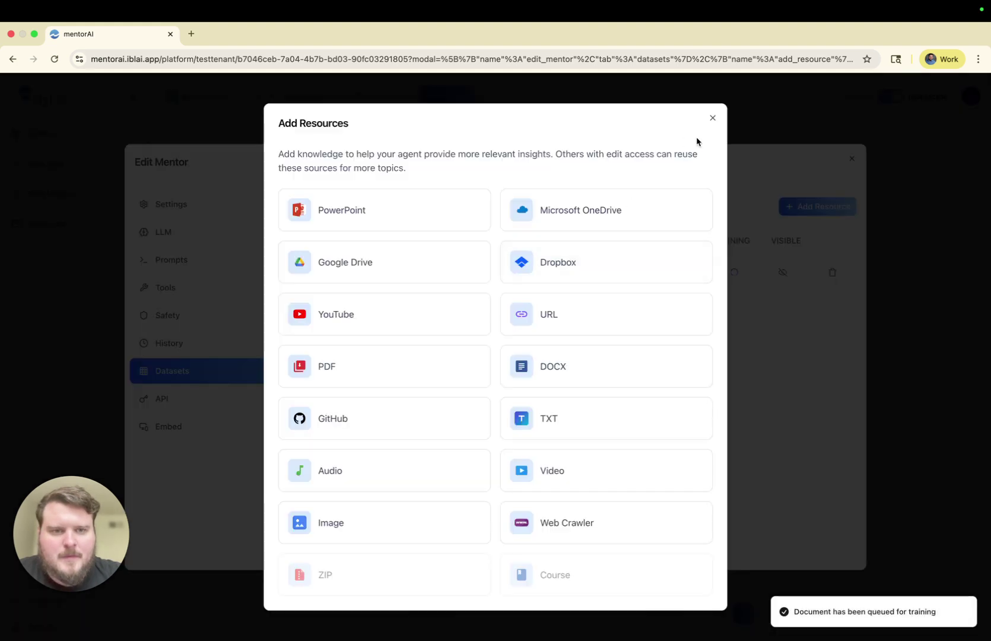
{"action": "left_click", "coordinate": [712, 117]}
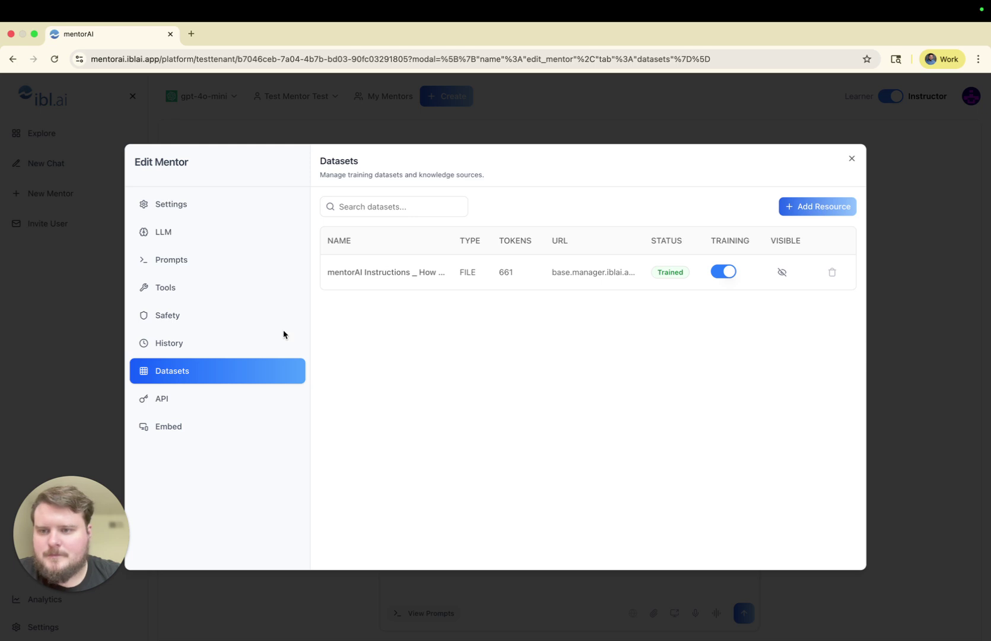
Step: View the OpenAI language models available for the mentor without changing the selection
{"action": "left_click", "coordinate": [189, 234]}
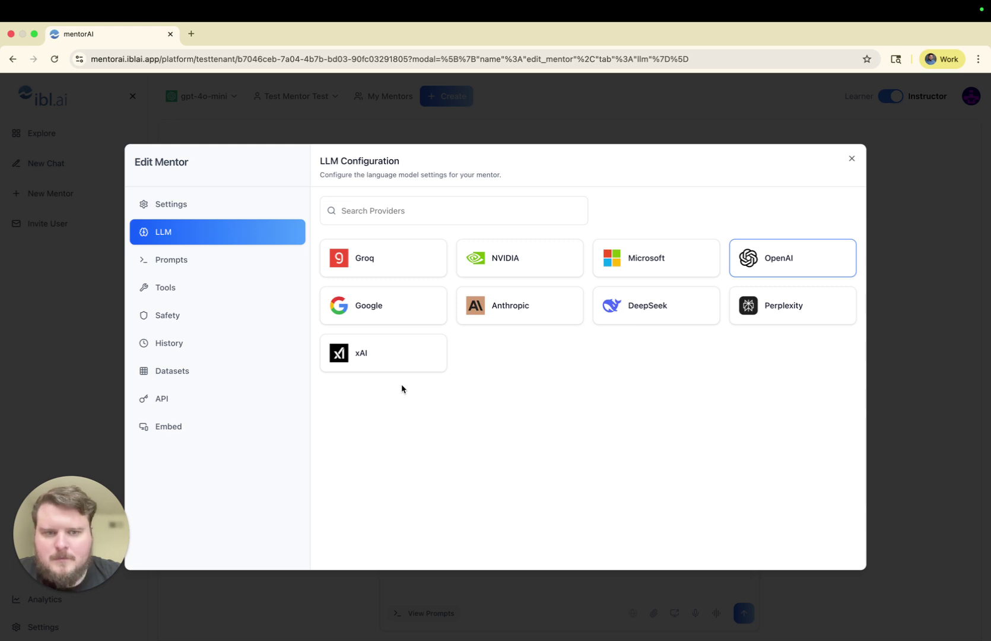
{"action": "left_click", "coordinate": [772, 263]}
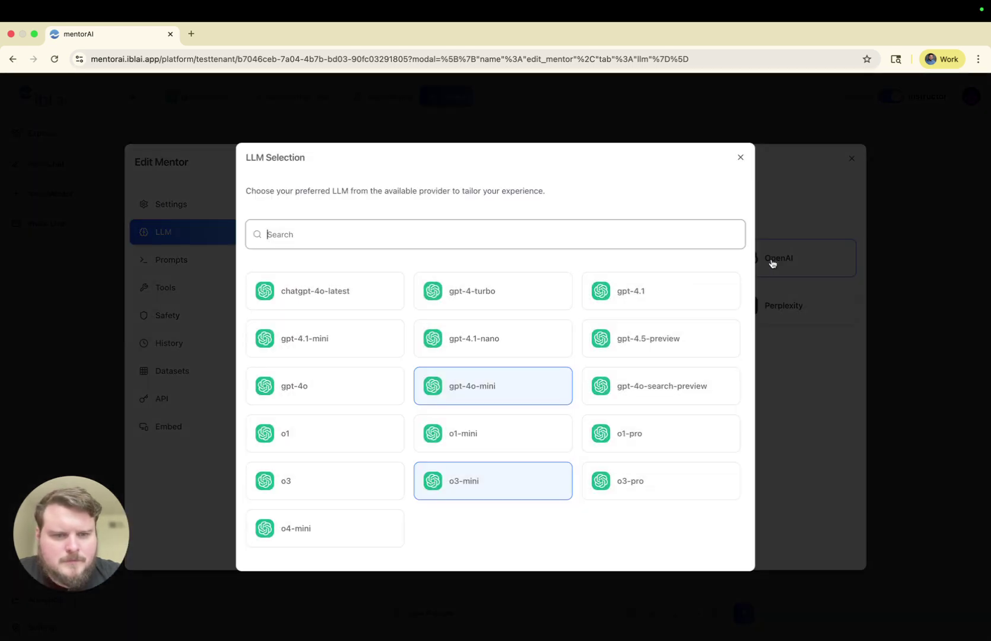
{"action": "left_click", "coordinate": [740, 157]}
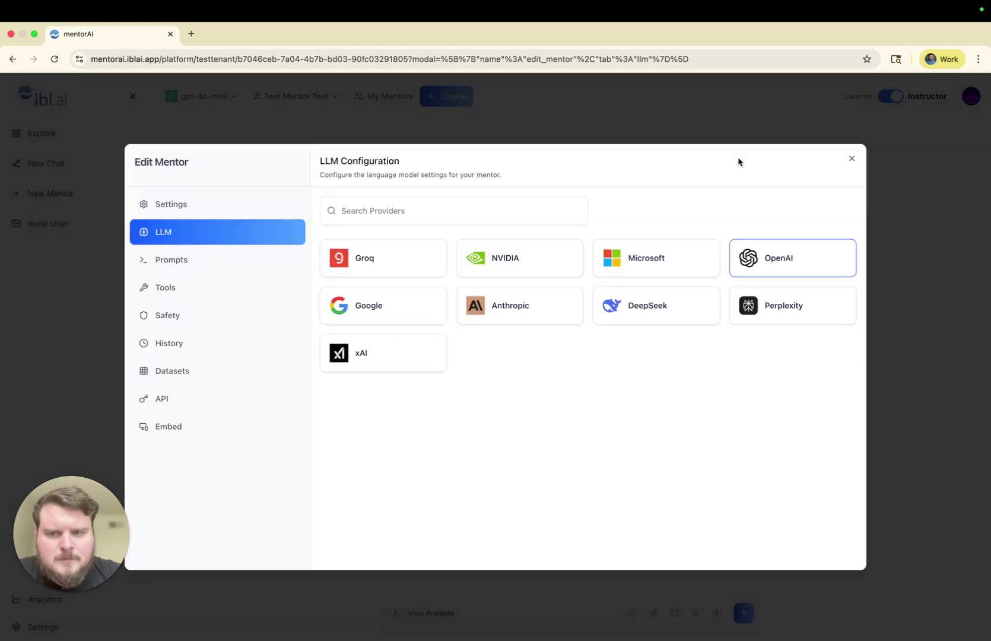
Step: Examine the mentor's safety prompts and available tools, and close the mentor editor
{"action": "left_click", "coordinate": [225, 324]}
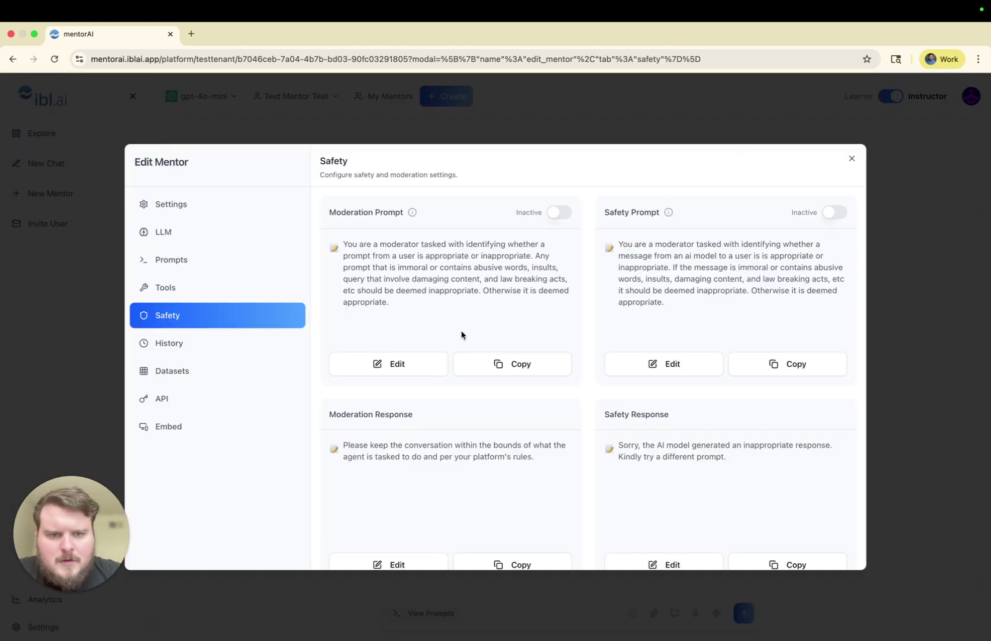
{"action": "scroll", "coordinate": [461, 335], "scroll_direction": "down", "scroll_amount": 1}
{"action": "scroll", "coordinate": [462, 335], "scroll_direction": "up", "scroll_amount": 1}
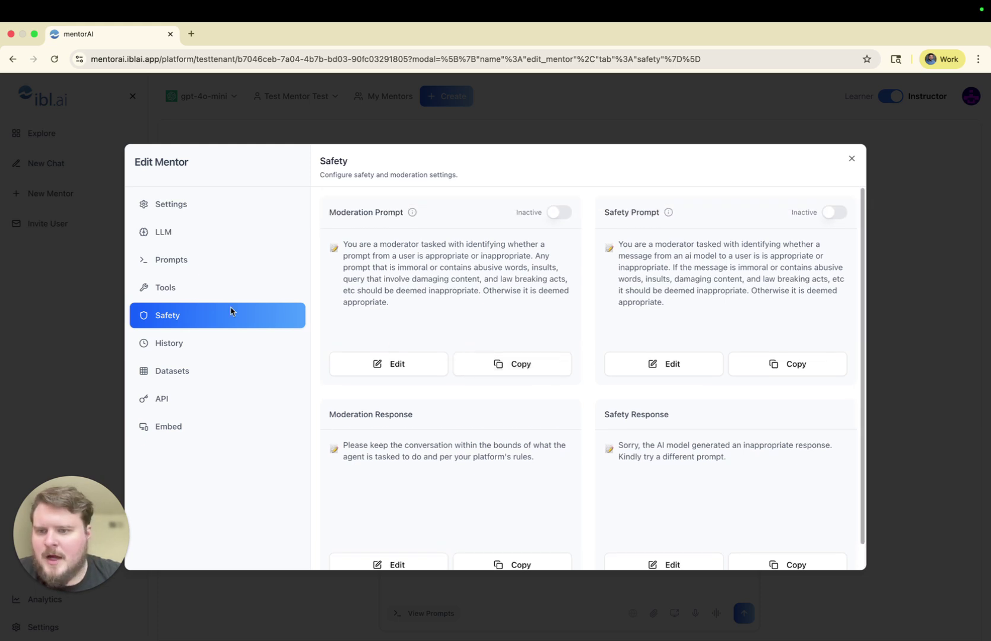
{"action": "left_click", "coordinate": [199, 294]}
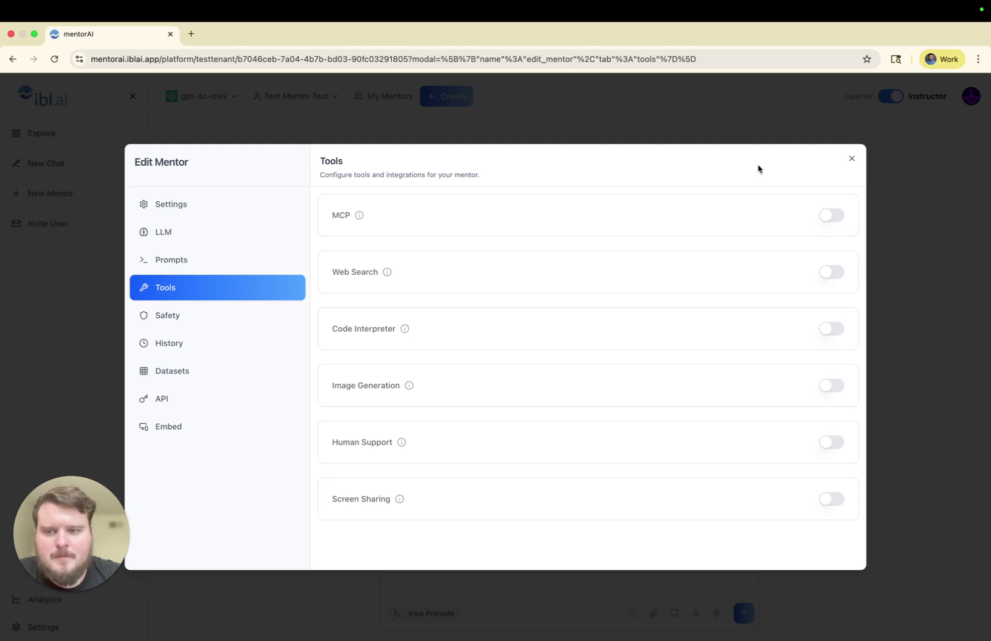
{"action": "left_click", "coordinate": [851, 159]}
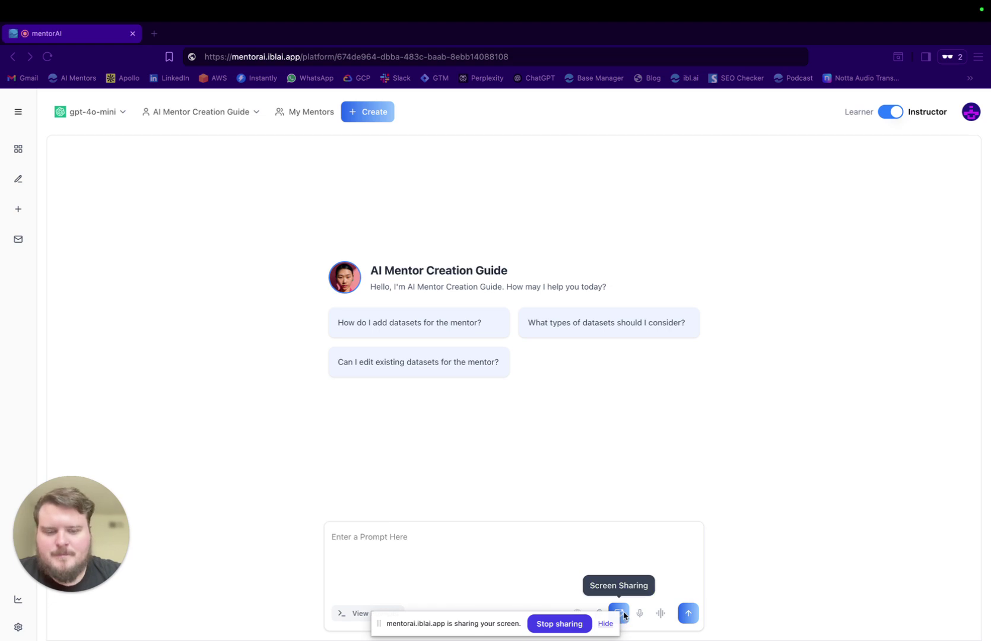
Step: Return to the AI Mentor Creation Guide window and stop sharing the screen
{"action": "left_click", "coordinate": [623, 614]}
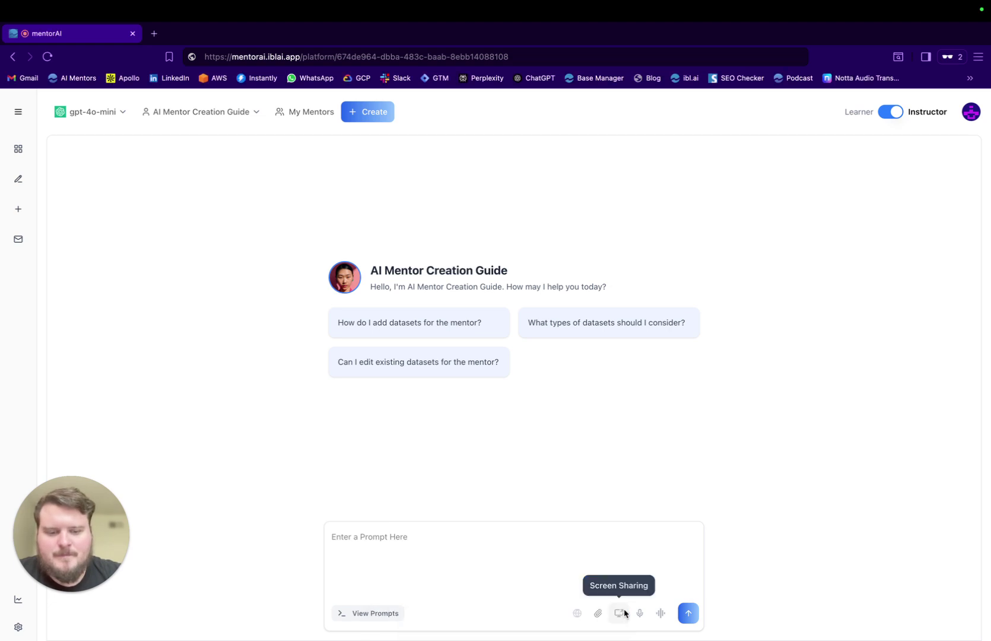